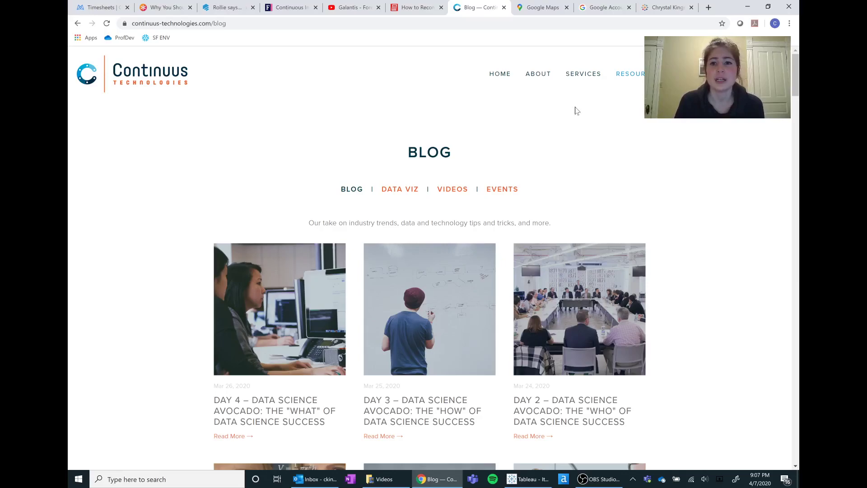
- Open the Google Maps Timeline mapping 488 visited places across North America
{"action": "left_click", "coordinate": [541, 10]}
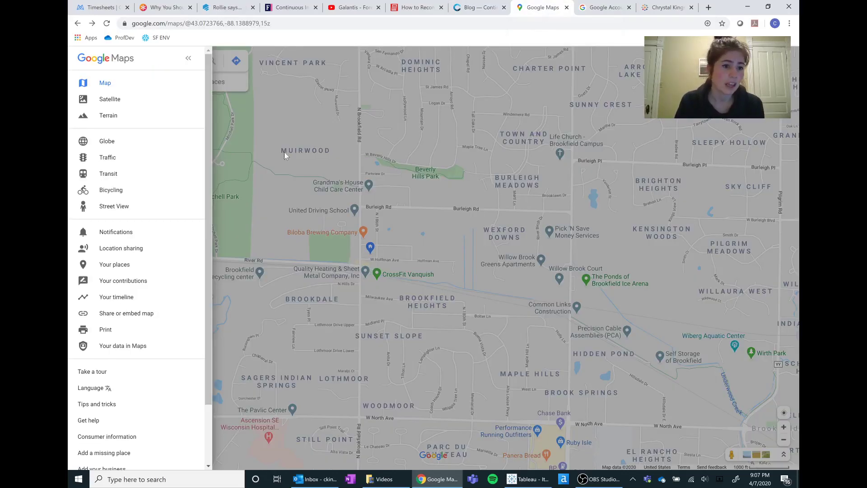
{"action": "left_click", "coordinate": [115, 299]}
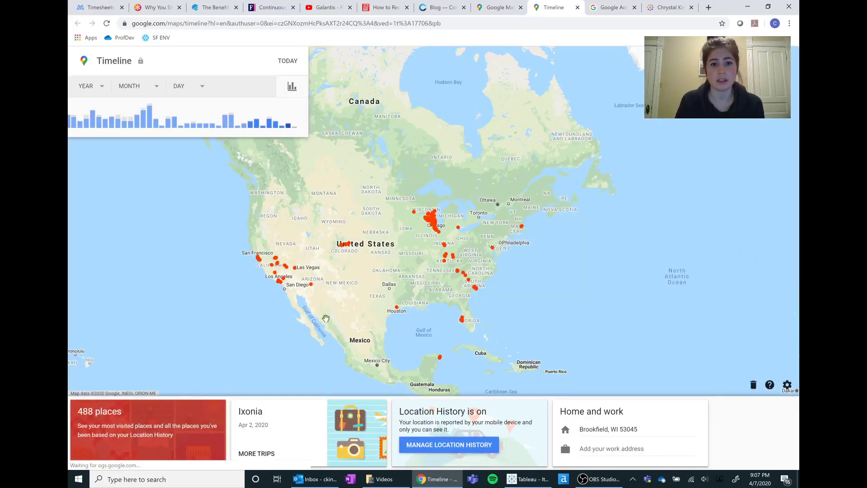
- Show the Timeline for Thursday, January 2, 2020, with its 5.5 mi Riviera drive
{"action": "left_click", "coordinate": [101, 88]}
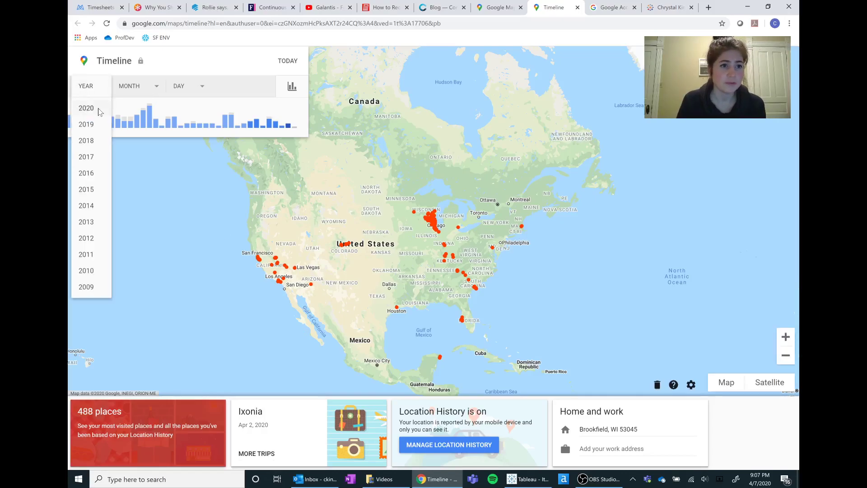
{"action": "left_click", "coordinate": [100, 109]}
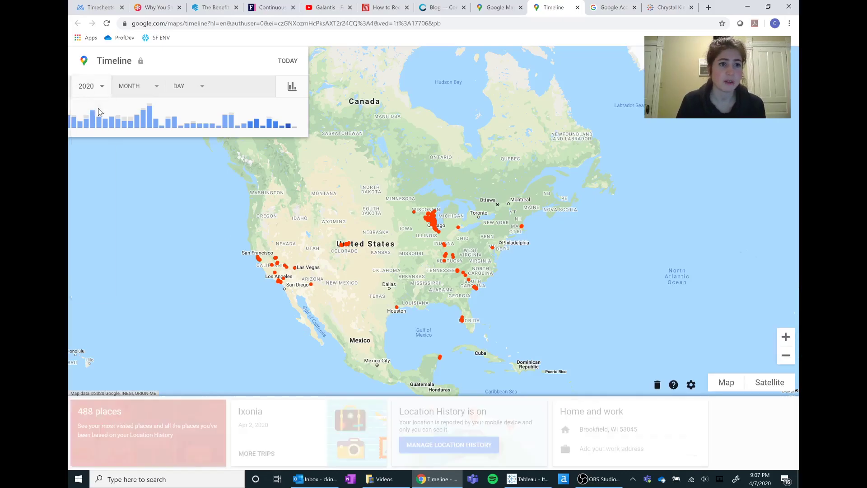
{"action": "left_click", "coordinate": [141, 86]}
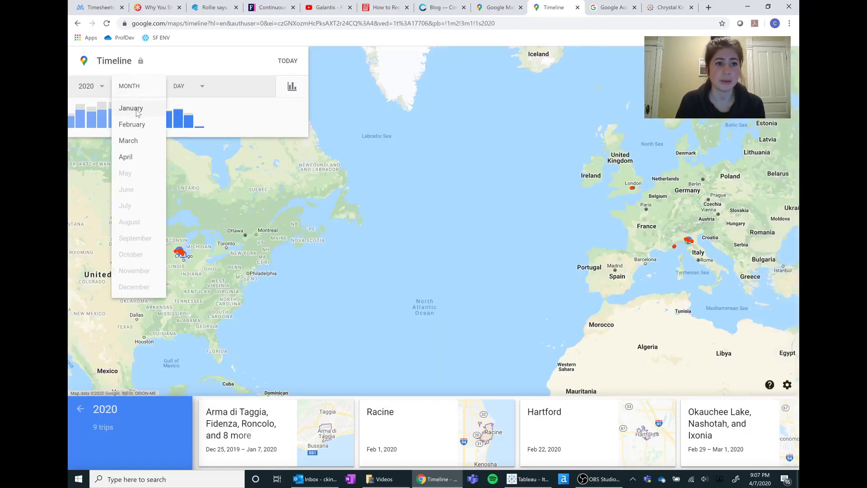
{"action": "left_click", "coordinate": [136, 109]}
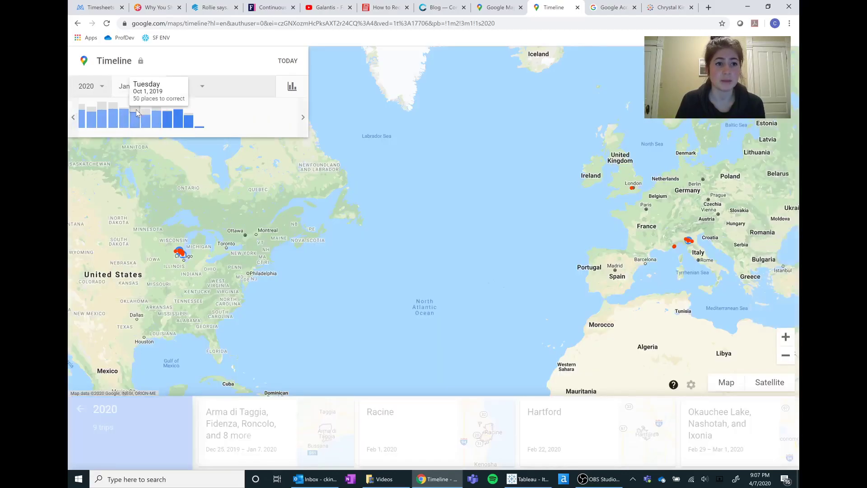
{"action": "left_click", "coordinate": [203, 85]}
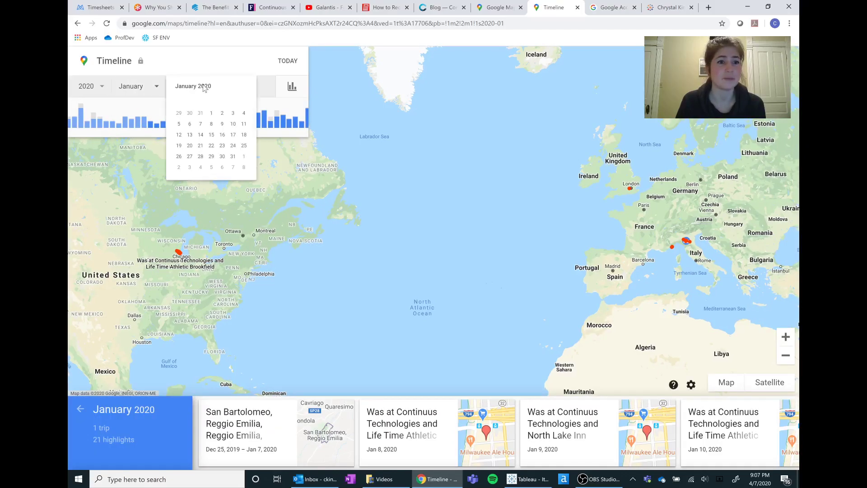
{"action": "left_click", "coordinate": [222, 113]}
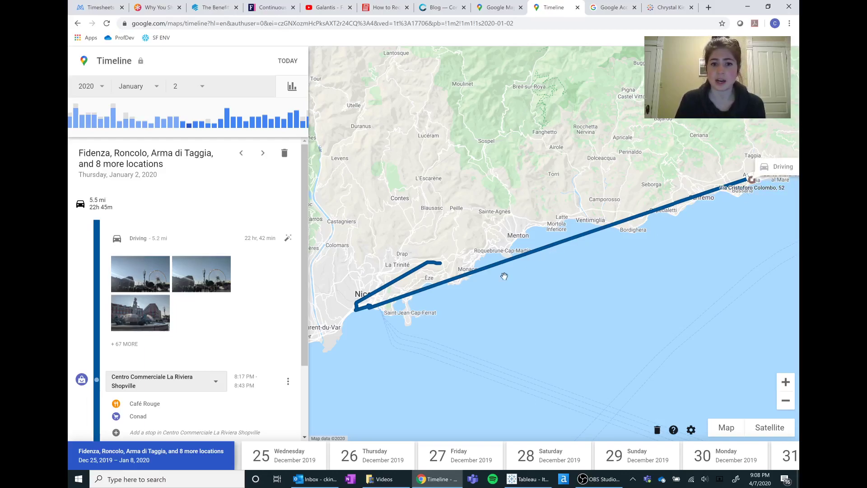
- Export the January 2, 2020 timeline as history-2020-01-02.kml
{"action": "mouse_move", "coordinate": [357, 304]}
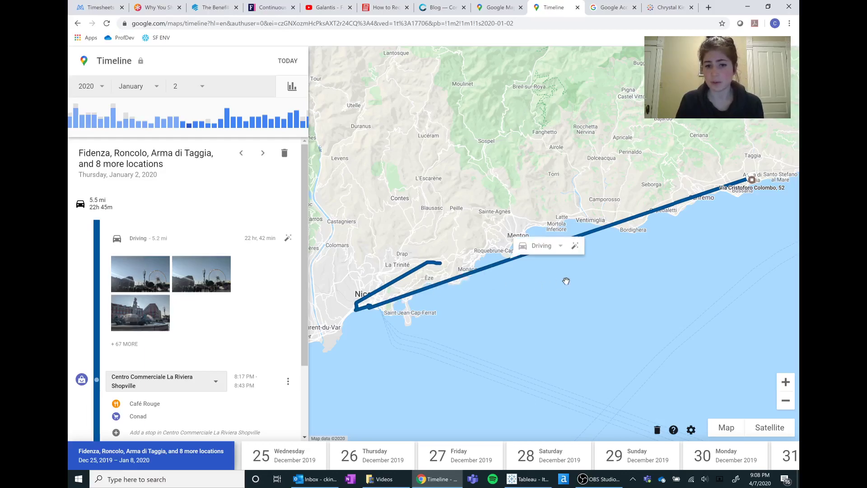
{"action": "left_click", "coordinate": [692, 431]}
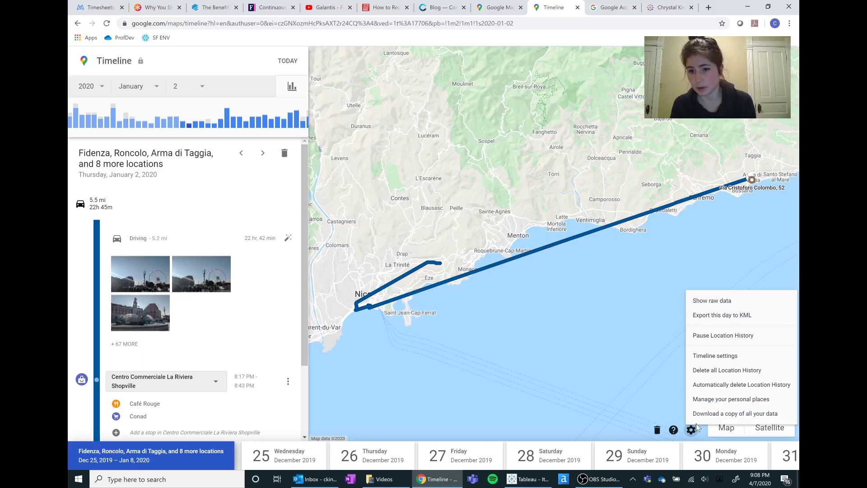
{"action": "left_click", "coordinate": [723, 315]}
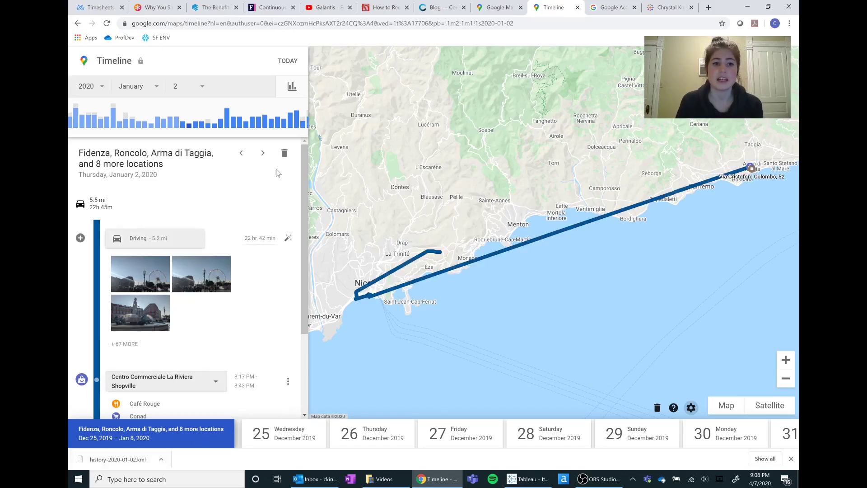
{"action": "left_click", "coordinate": [201, 90]}
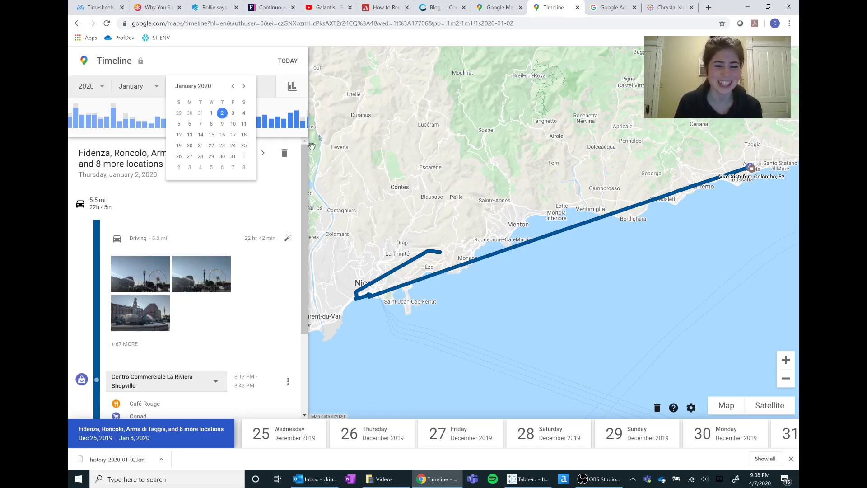
- Jump from the Italian Adventure dashboard map to its LocationsMap worksheet
{"action": "left_click", "coordinate": [530, 480]}
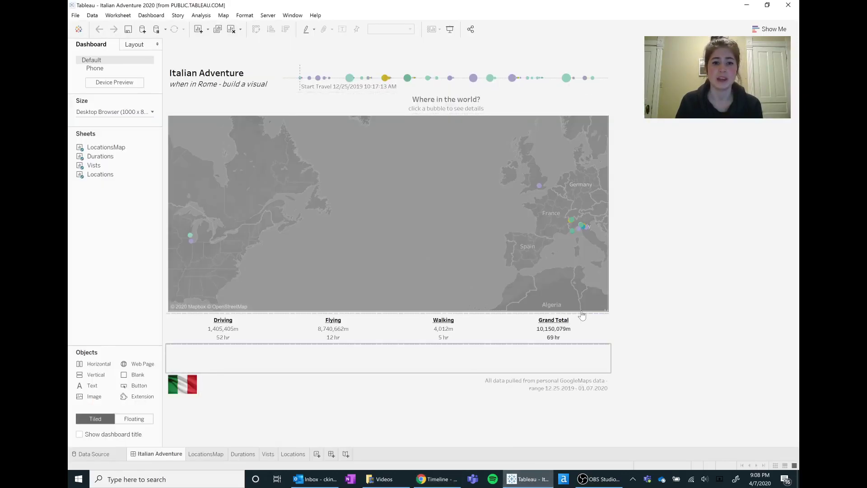
{"action": "mouse_move", "coordinate": [192, 244]}
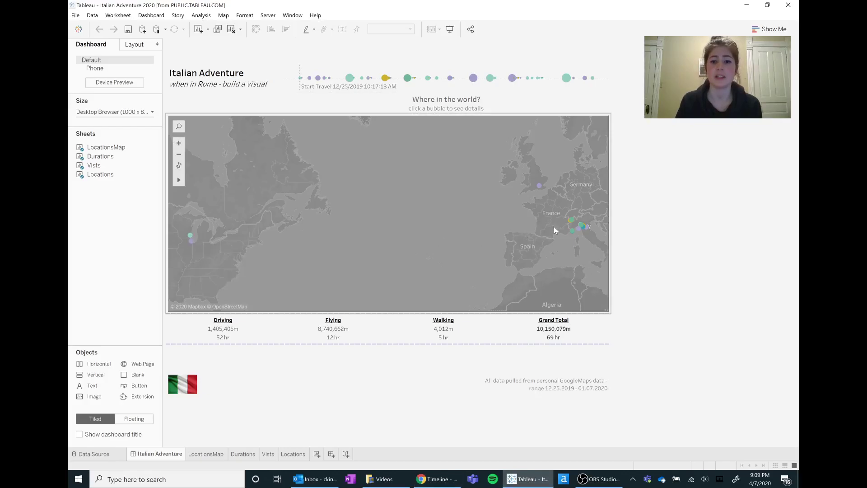
{"action": "mouse_move", "coordinate": [571, 221]}
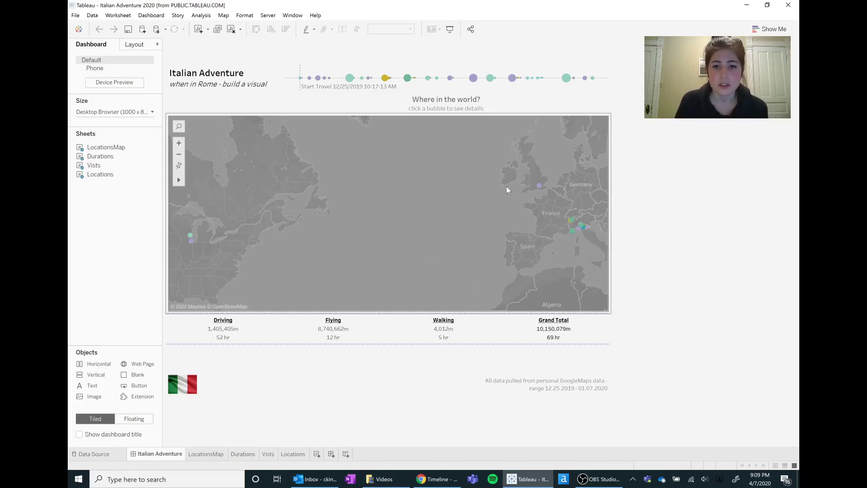
{"action": "left_click", "coordinate": [247, 138]}
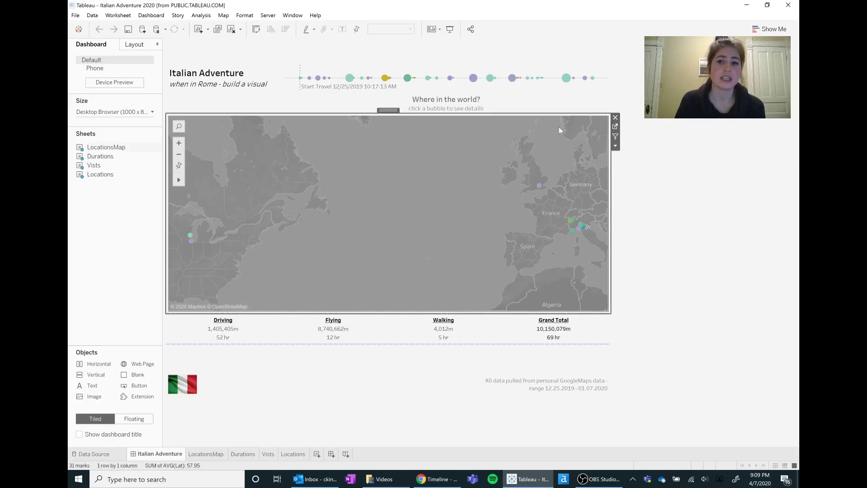
{"action": "left_click", "coordinate": [615, 127]}
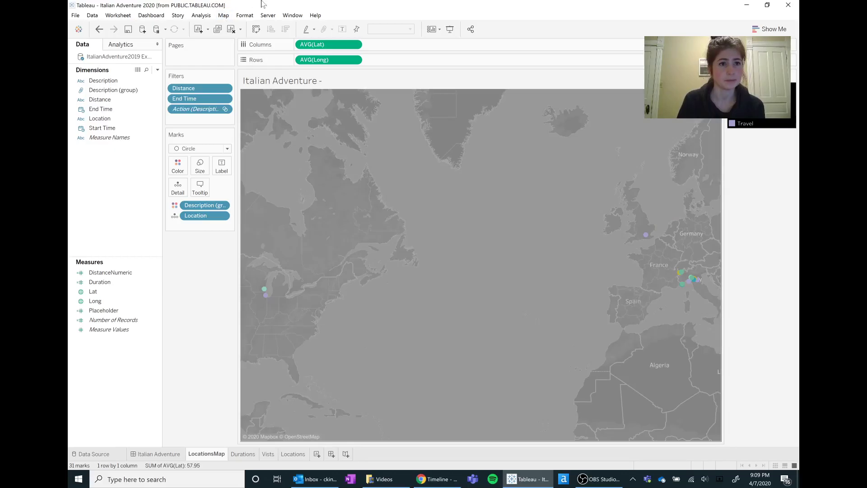
- Show the LocationsMap map layers and keep the Dark background style at 52% washout
{"action": "left_click", "coordinate": [226, 14]}
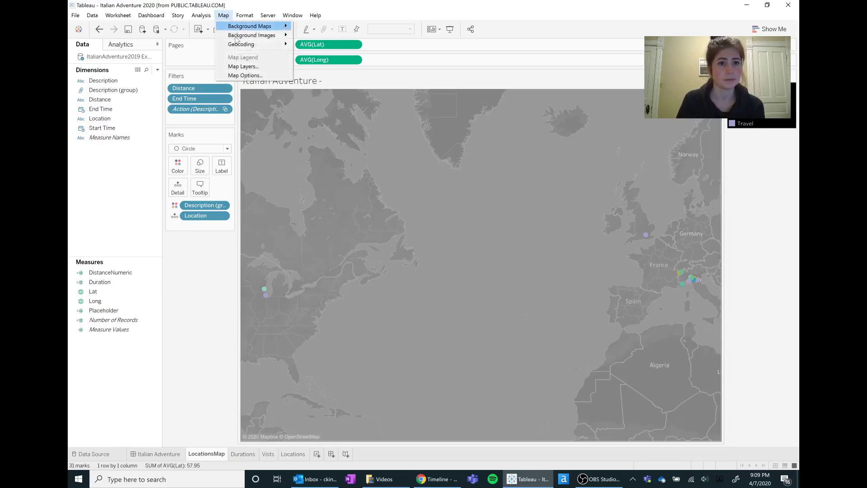
{"action": "left_click", "coordinate": [243, 66]}
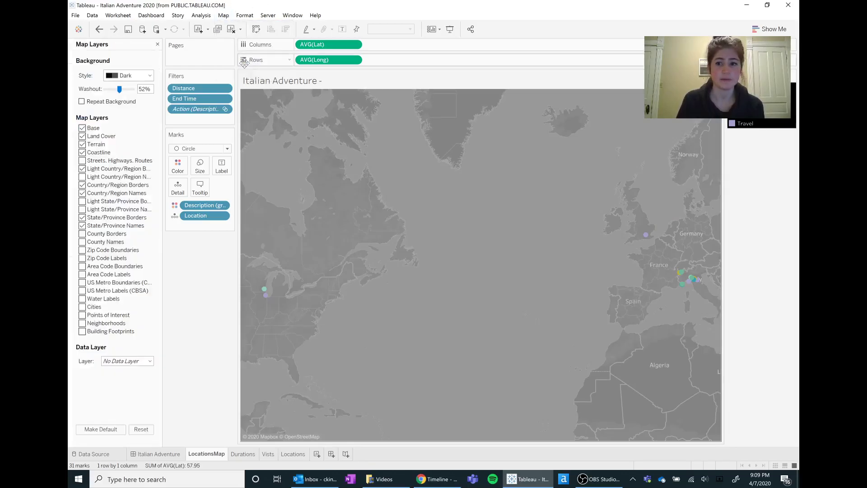
{"action": "left_click", "coordinate": [135, 77]}
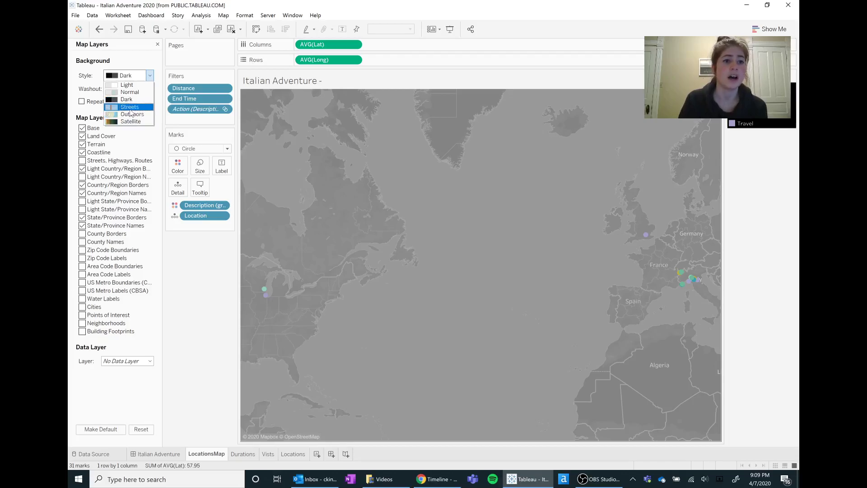
{"action": "left_click", "coordinate": [92, 90]}
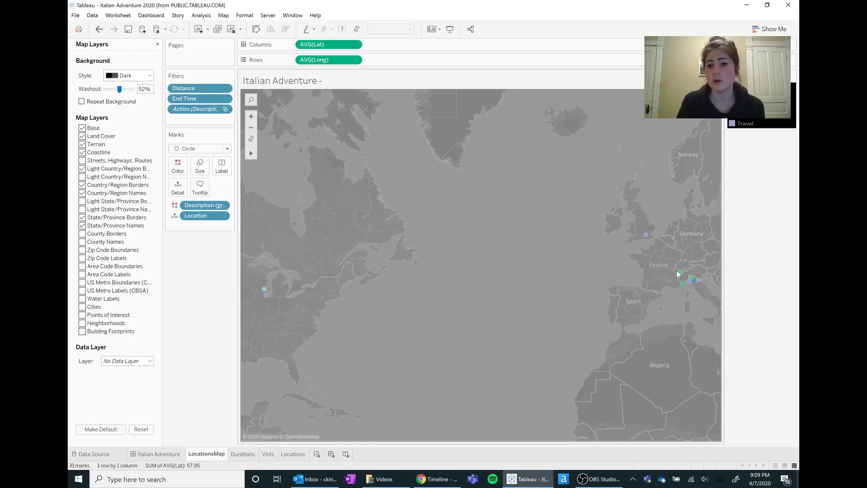
- Pan and zoom the map from the world view to Switzerland and northern Italy's marks
{"action": "left_click_drag", "start_coordinate": [678, 274], "coordinate": [592, 271]}
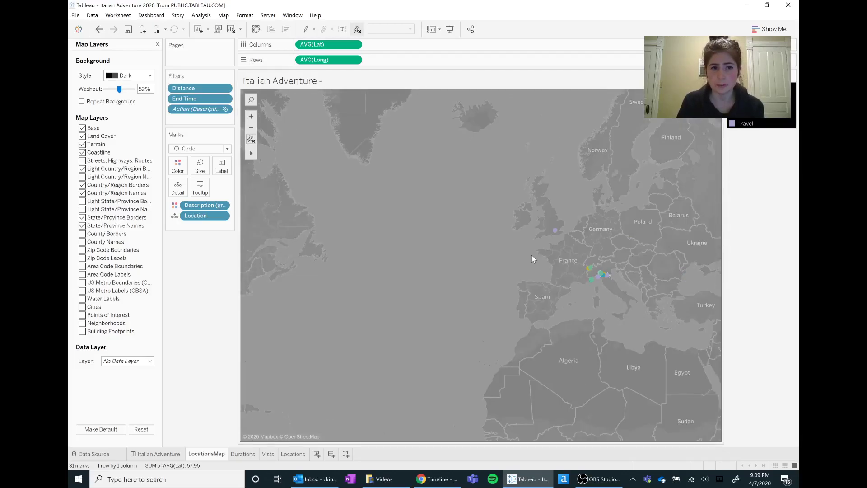
{"action": "scroll", "coordinate": [532, 256], "scroll_direction": "up", "scroll_amount": 3}
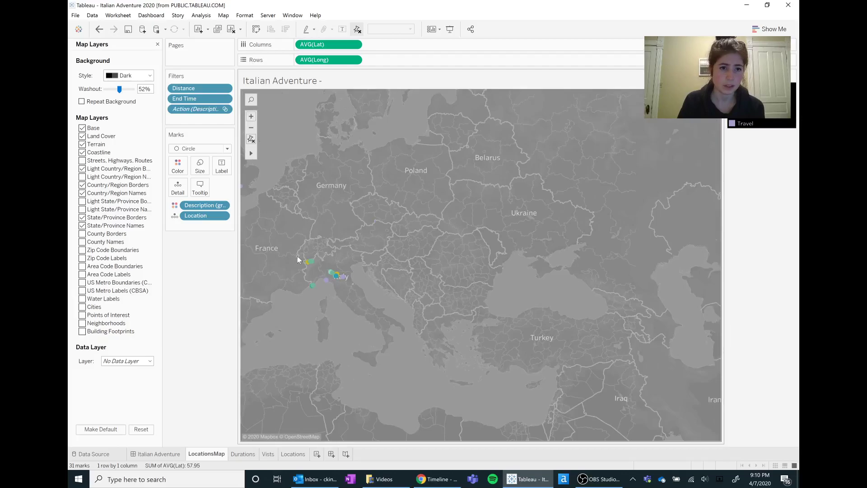
{"action": "scroll", "coordinate": [297, 256], "scroll_direction": "up", "scroll_amount": 2}
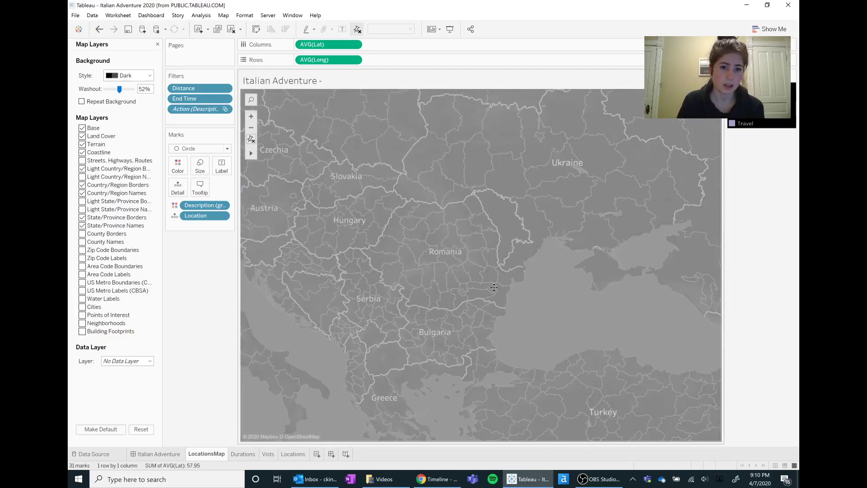
{"action": "left_click_drag", "start_coordinate": [305, 268], "coordinate": [598, 300]}
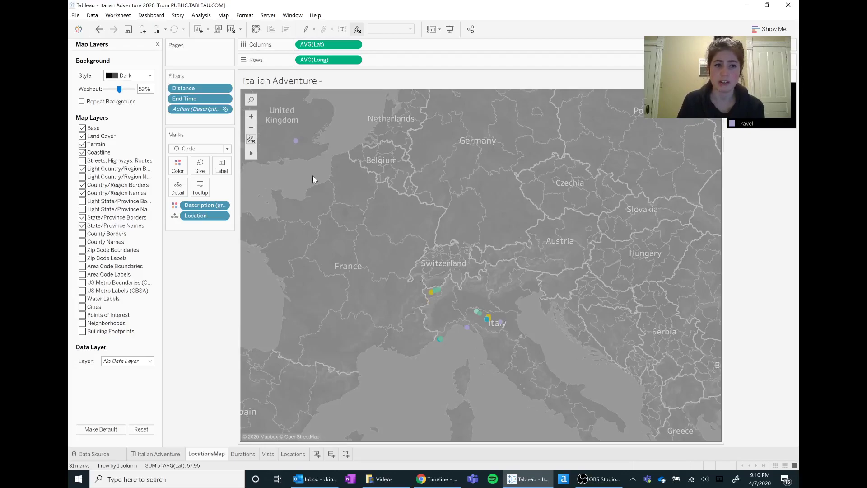
{"action": "left_click", "coordinate": [252, 120]}
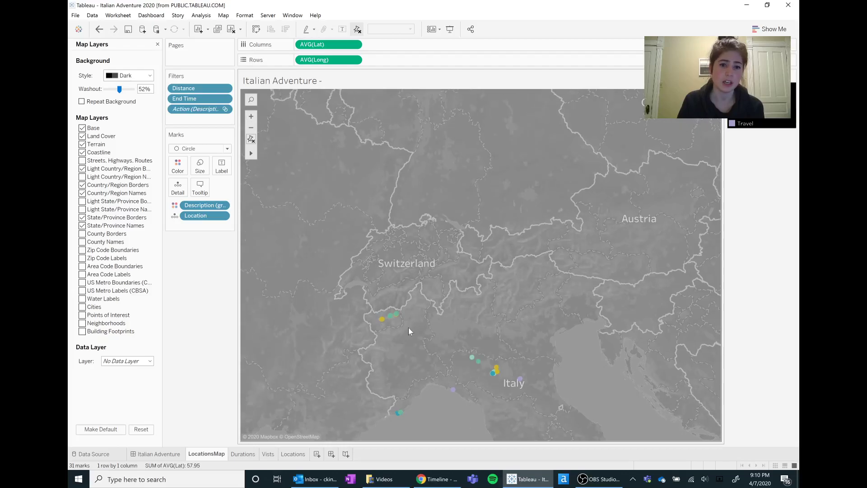
{"action": "left_click_drag", "start_coordinate": [398, 316], "coordinate": [432, 316]}
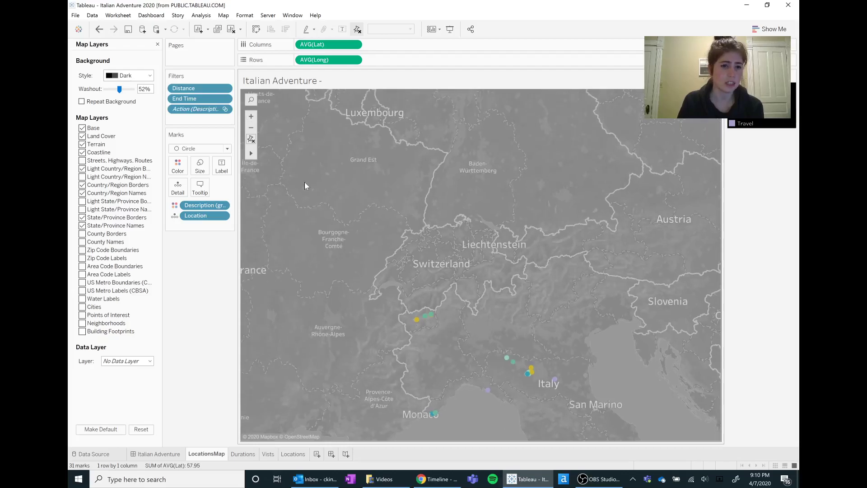
{"action": "left_click", "coordinate": [251, 117]}
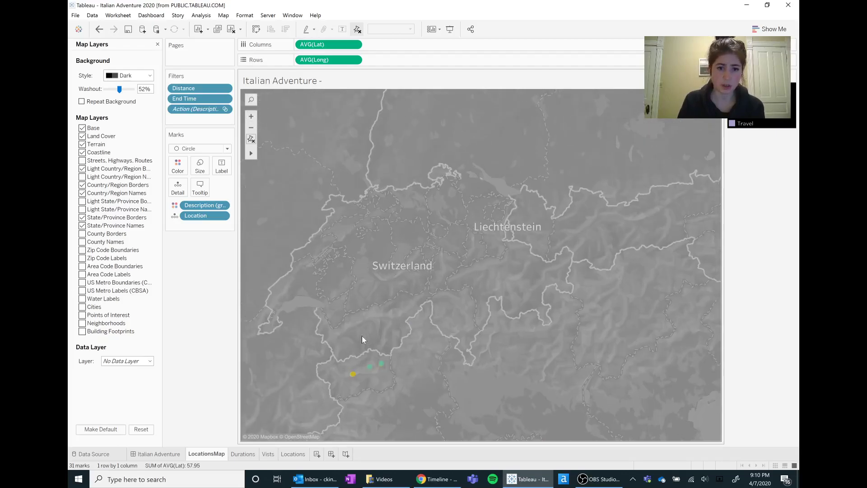
{"action": "left_click_drag", "start_coordinate": [377, 320], "coordinate": [392, 272]}
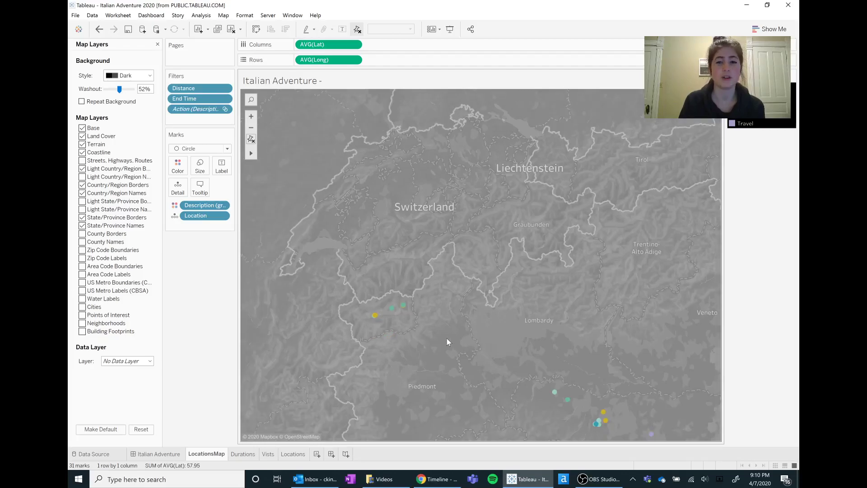
{"action": "left_click_drag", "start_coordinate": [448, 335], "coordinate": [426, 276]}
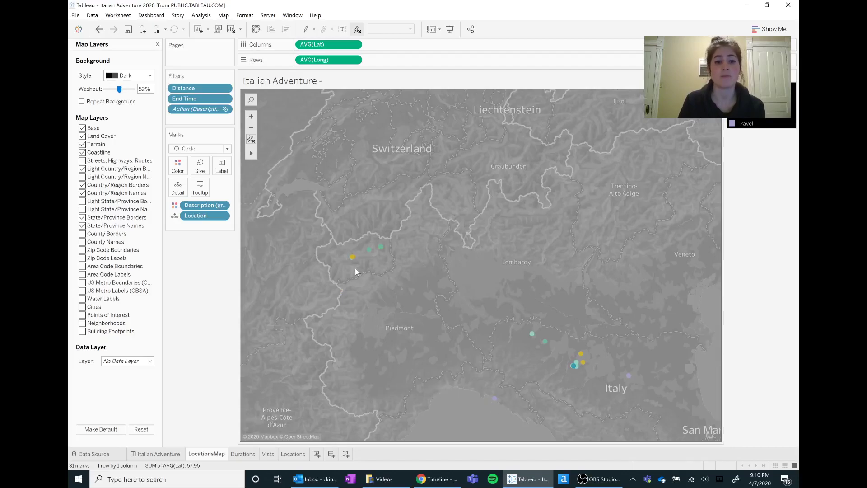
{"action": "mouse_move", "coordinate": [352, 258]}
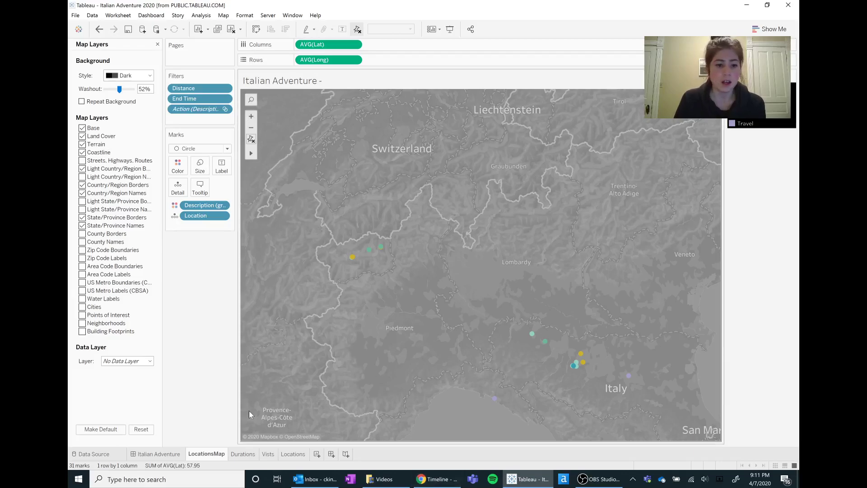
- Open the Italian Adventure dashboard and show the MonterosaSPA stop's detail table
{"action": "left_click", "coordinate": [175, 454]}
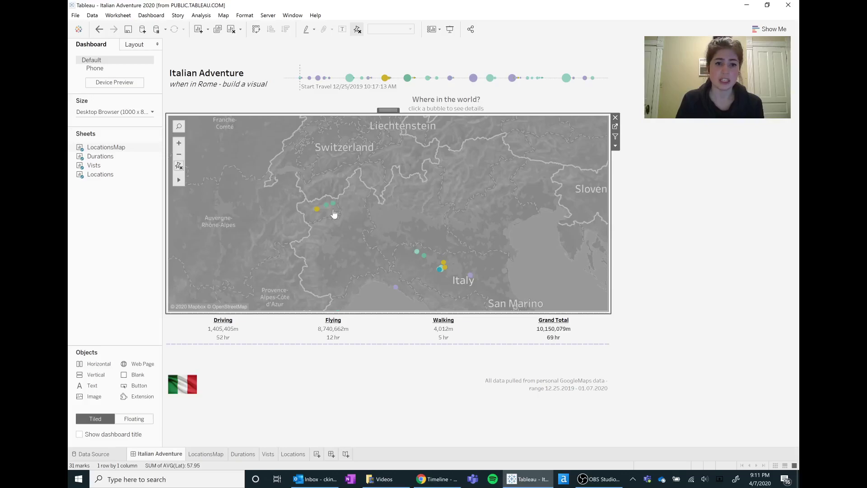
{"action": "mouse_move", "coordinate": [334, 207]}
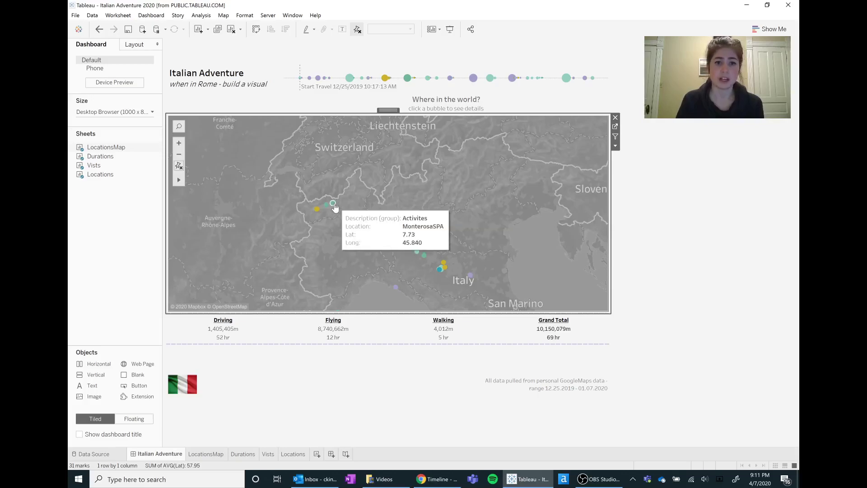
{"action": "left_click", "coordinate": [334, 204]}
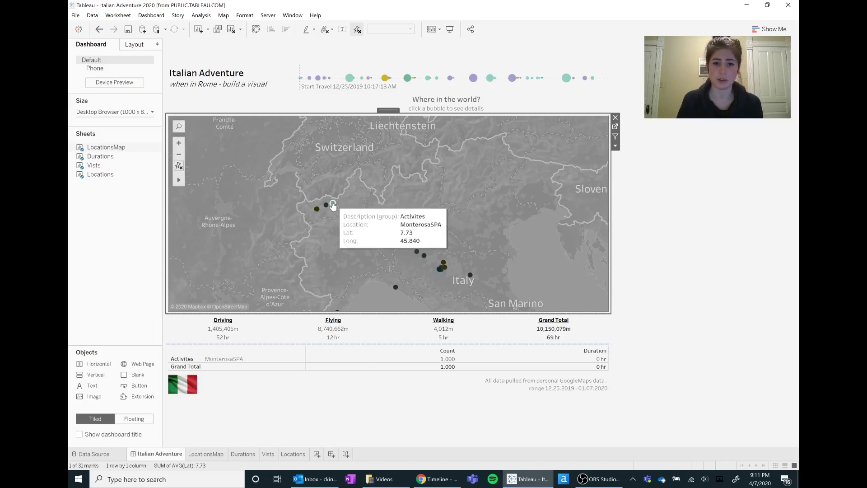
- Deselect the MonterosaSPA mark and return to the Google Maps Timeline in Chrome
{"action": "mouse_move", "coordinate": [333, 205]}
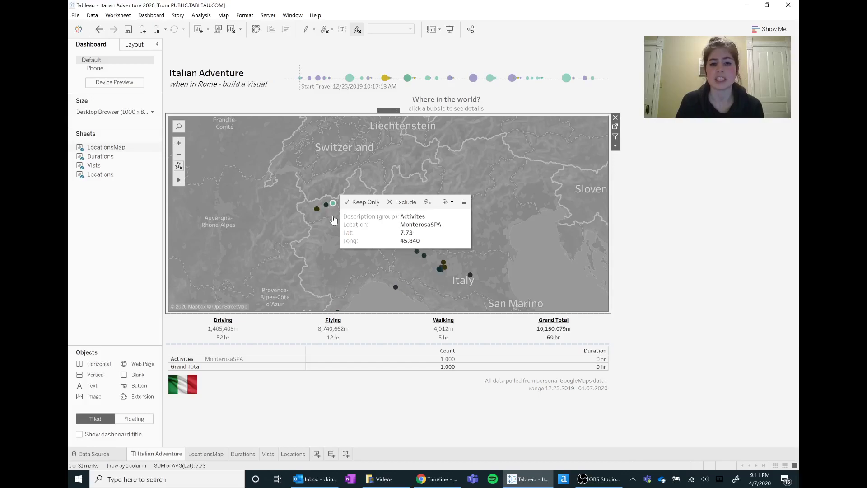
{"action": "left_click", "coordinate": [334, 219]}
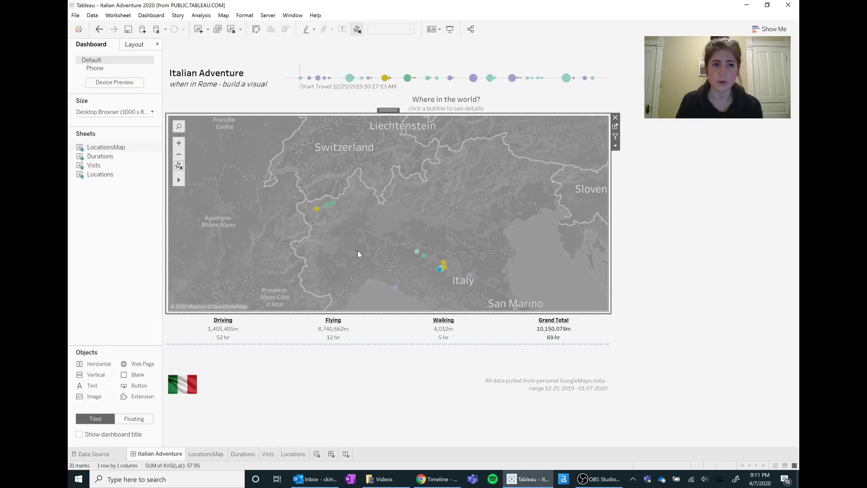
{"action": "left_click", "coordinate": [437, 479]}
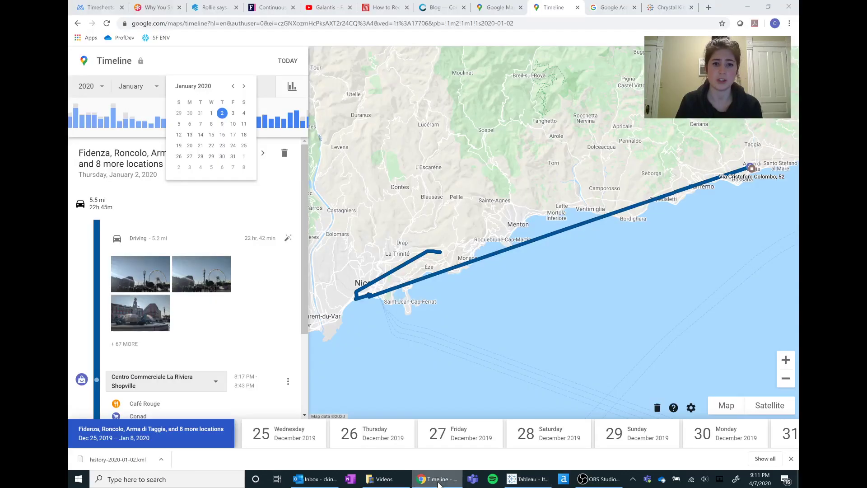
- View the published Italian Adventure 2020 viz on Tableau Public, then stop the OBS recording
{"action": "left_click", "coordinate": [664, 5]}
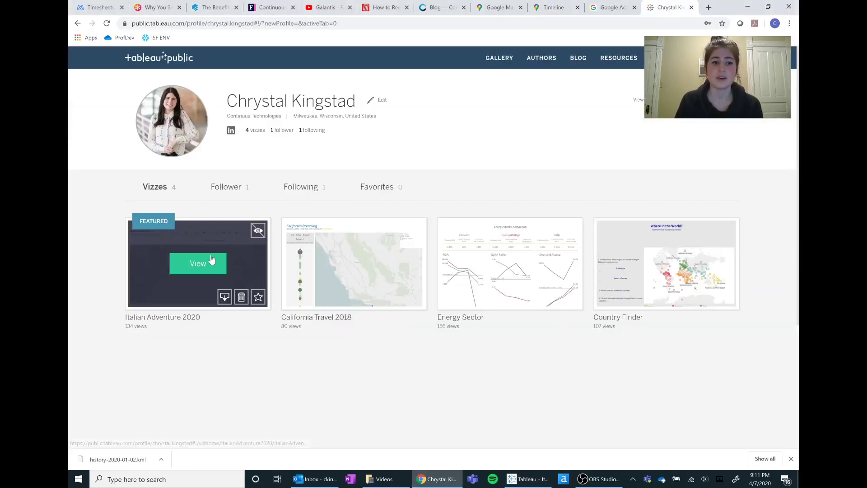
{"action": "left_click", "coordinate": [211, 260]}
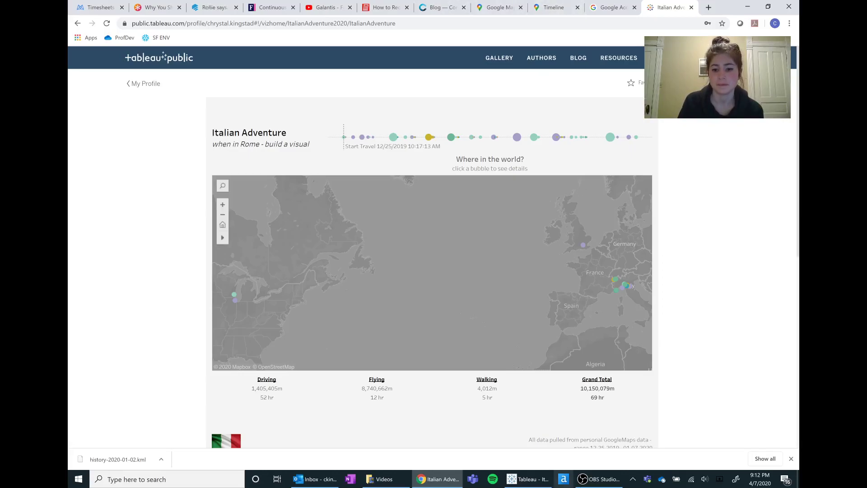
{"action": "left_click", "coordinate": [600, 479]}
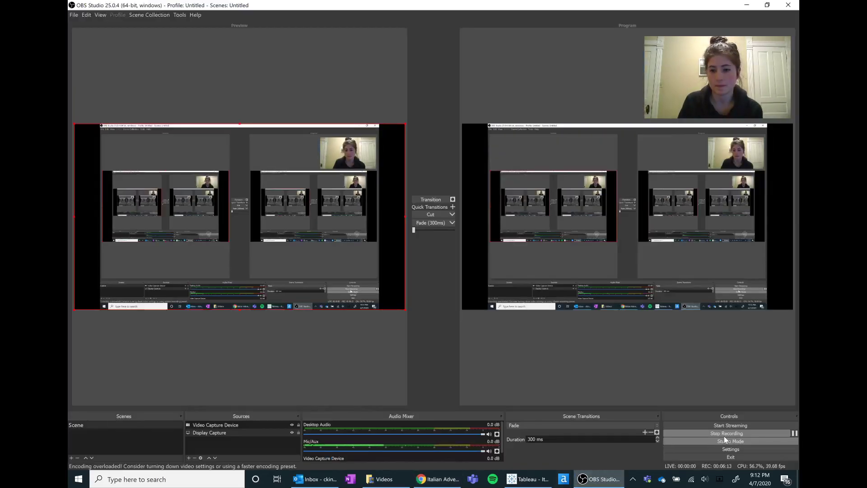
{"action": "left_click", "coordinate": [725, 434]}
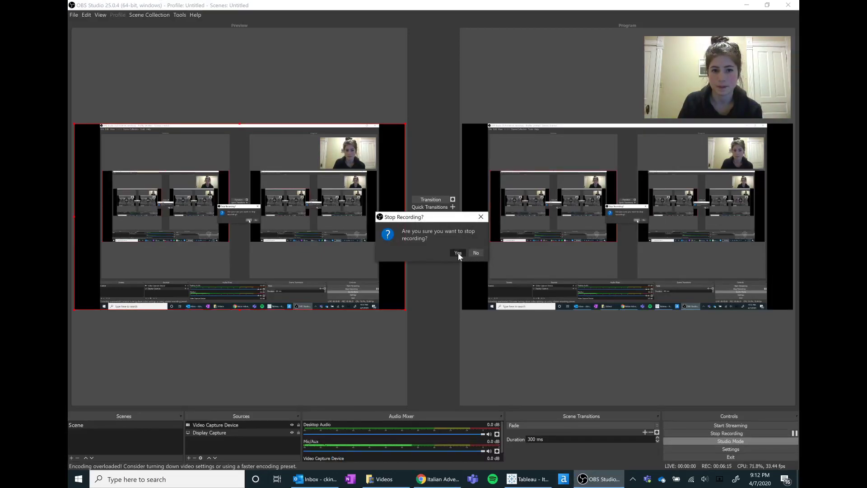